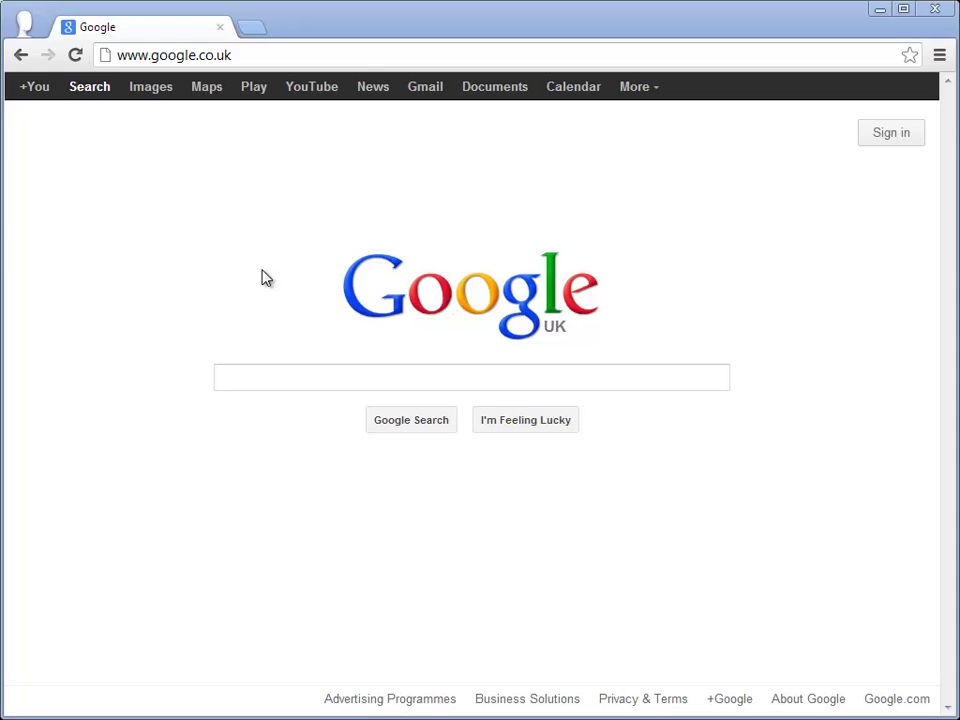
Step: Open the grid's login page at gridmaker.net/secondarysmsc/ and highlight the secondarysmsc part of the address
left_click(250, 54)
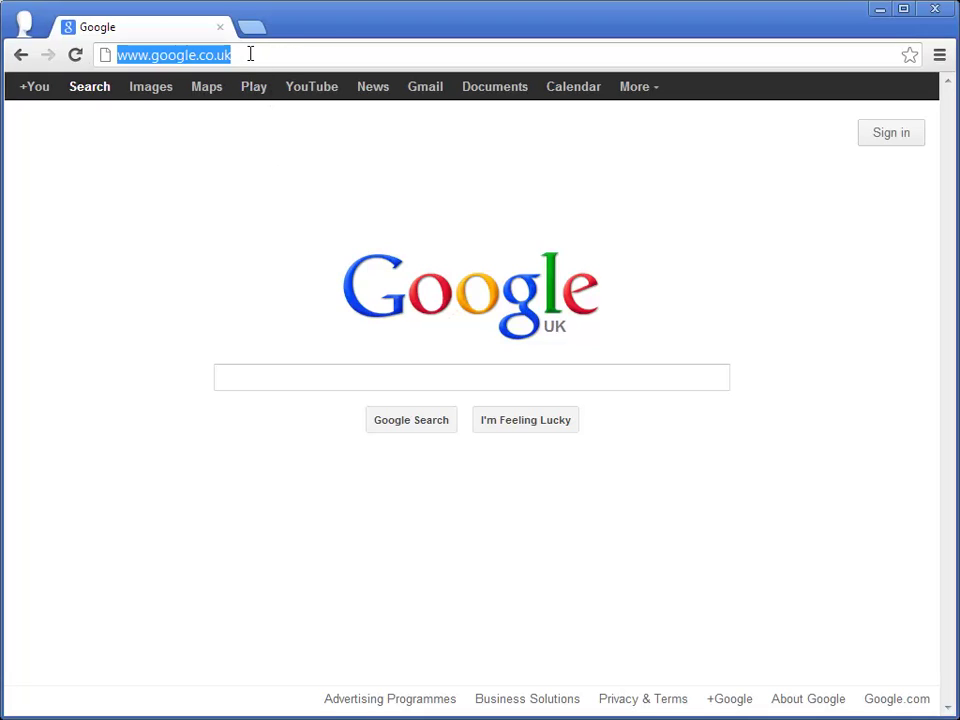
key("ctrl+v")
key("Return")
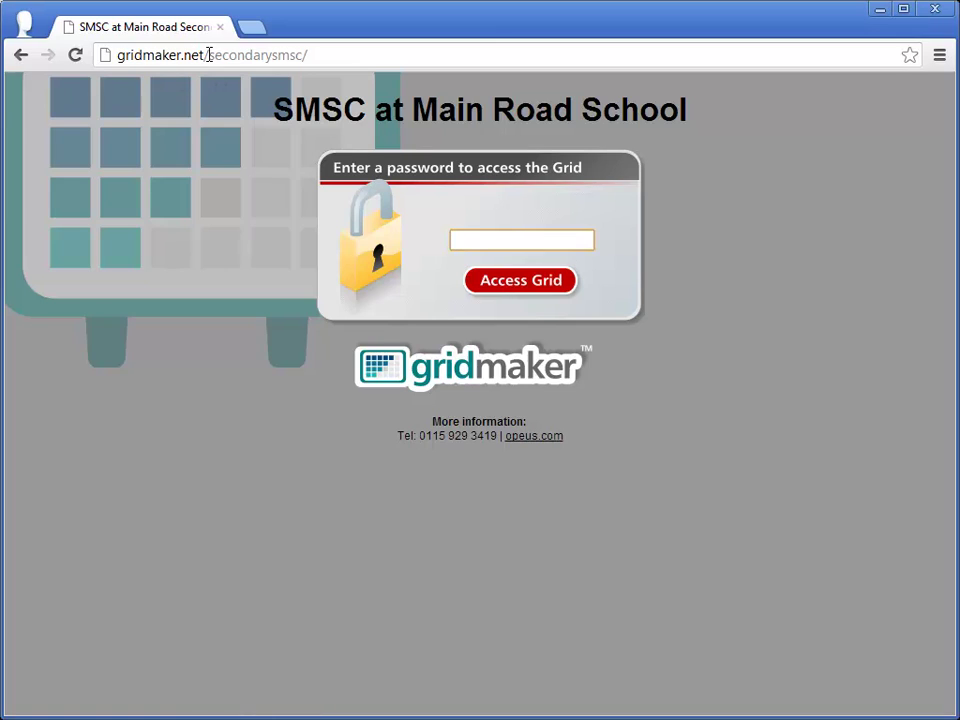
left_click_drag(208, 55, 309, 57)
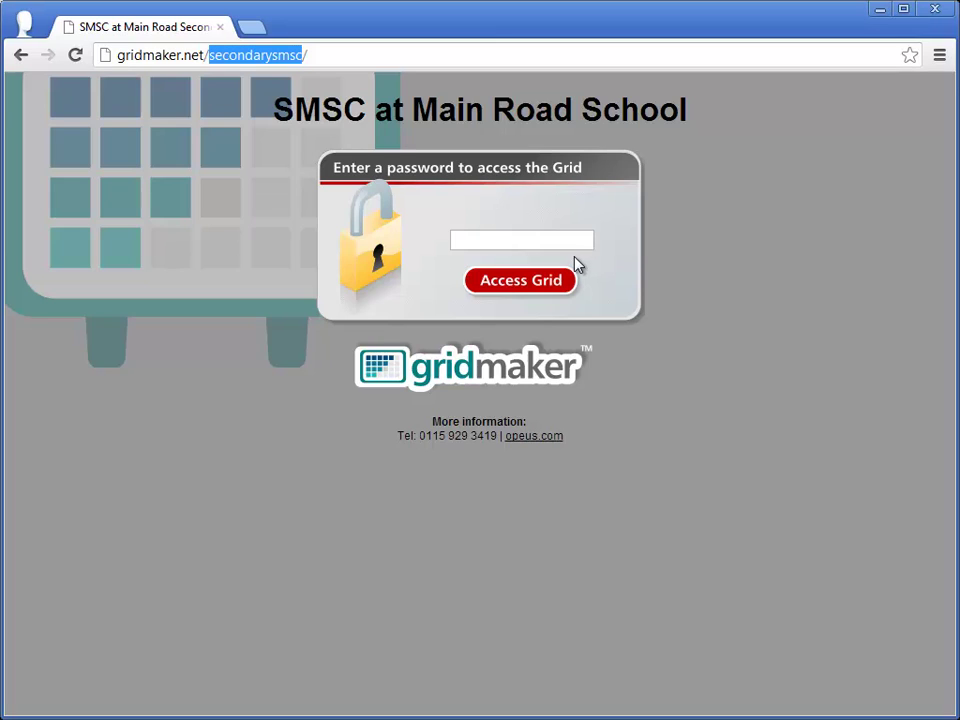
left_click(714, 242)
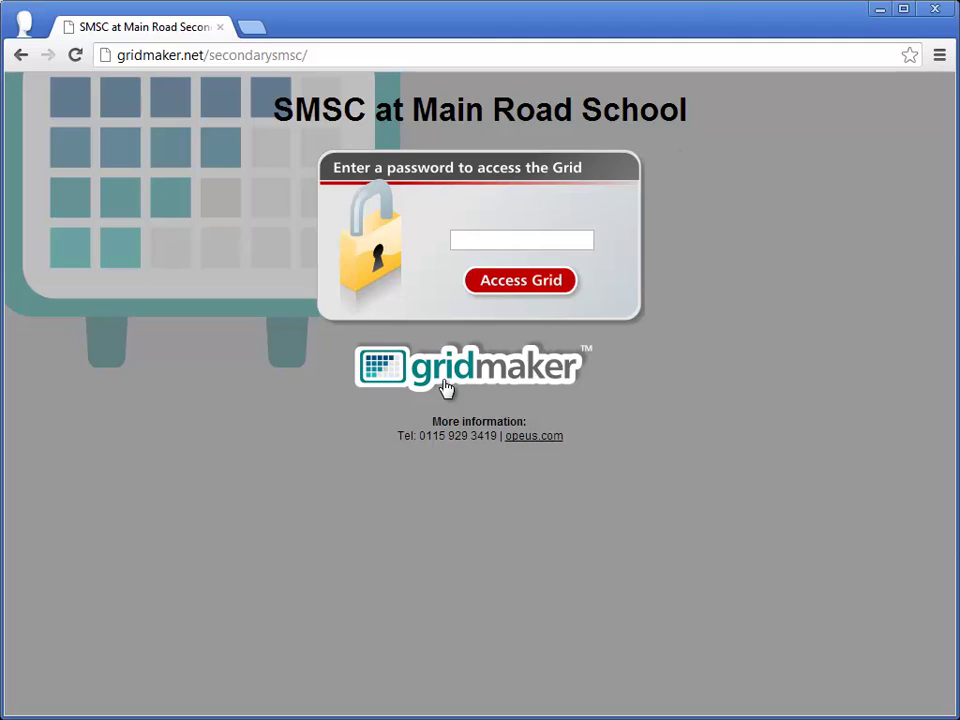
Step: Enter the password for editing settings and access the SMSC grid with full administration rights
left_click(542, 243)
key("Return")
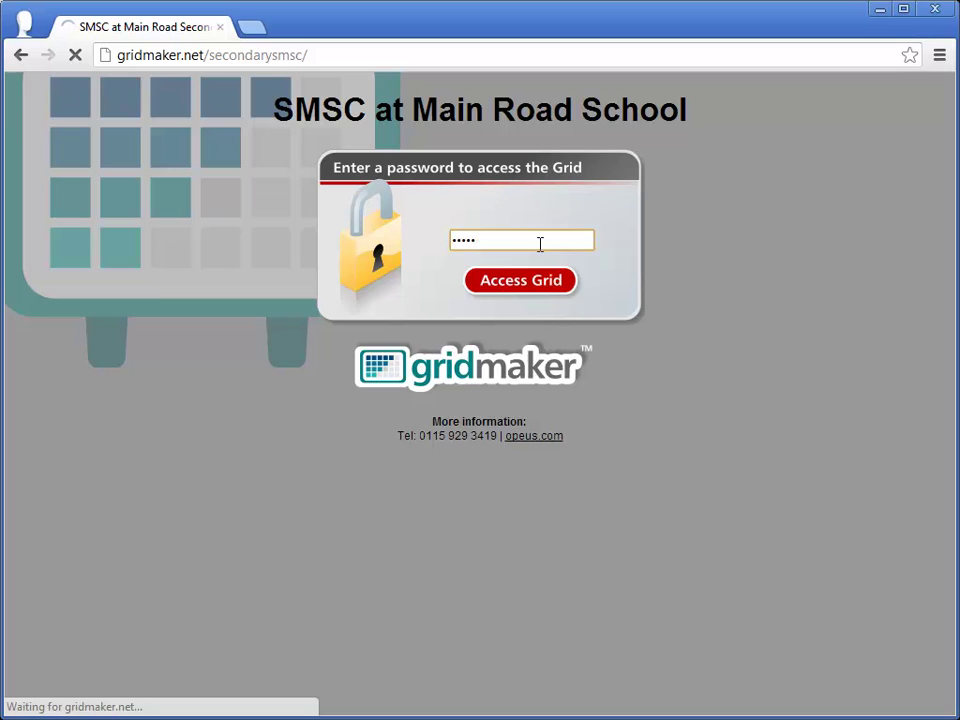
left_click(546, 285)
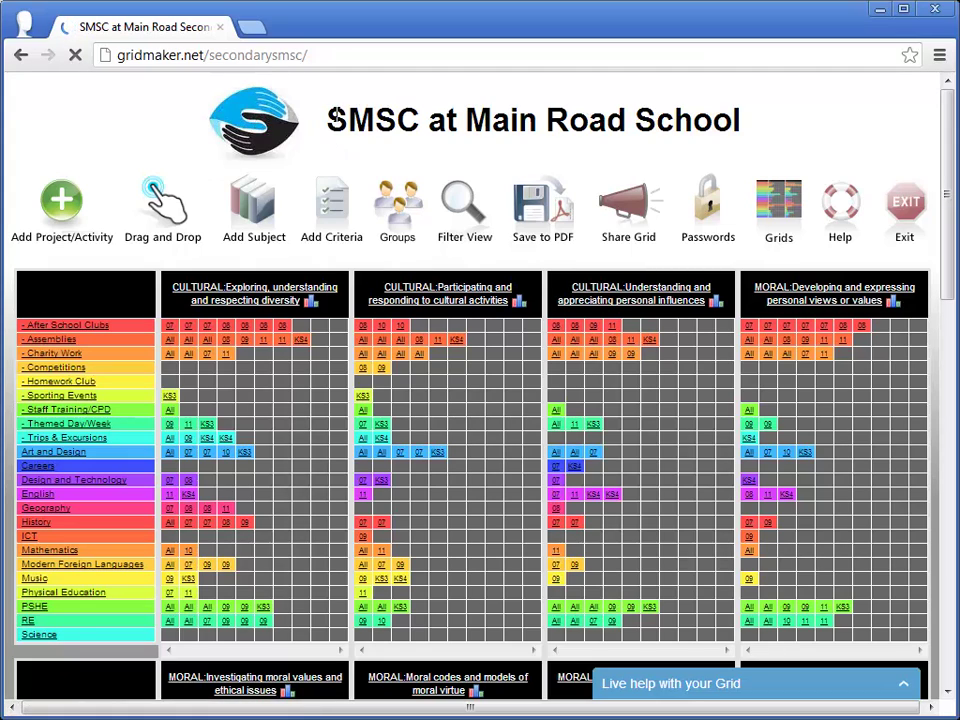
Step: Examine the grid's title, its subject rows and the cultural and moral criteria columns
left_click_drag(335, 118, 746, 98)
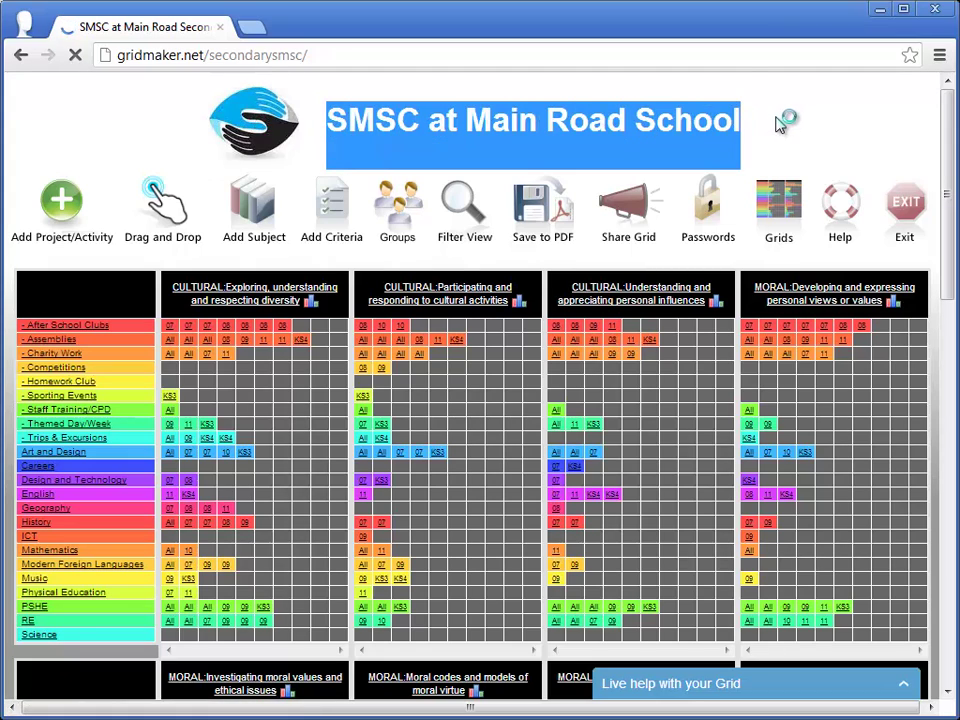
left_click(55, 100)
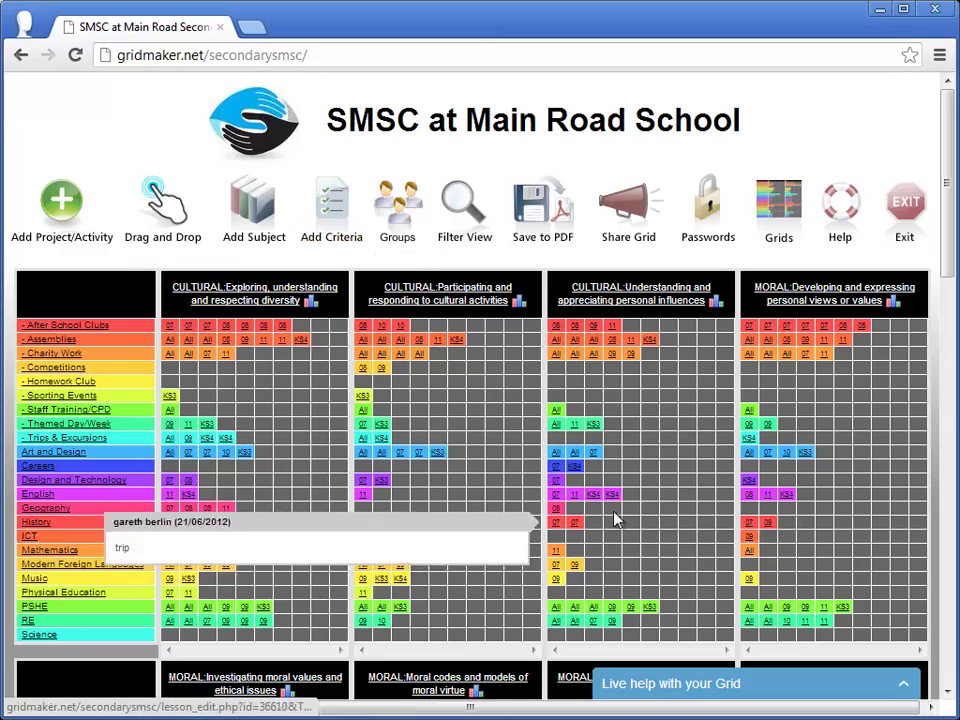
mouse_move(949, 199)
left_mouse_down()
mouse_move(956, 488)
mouse_move(951, 182)
left_mouse_up()
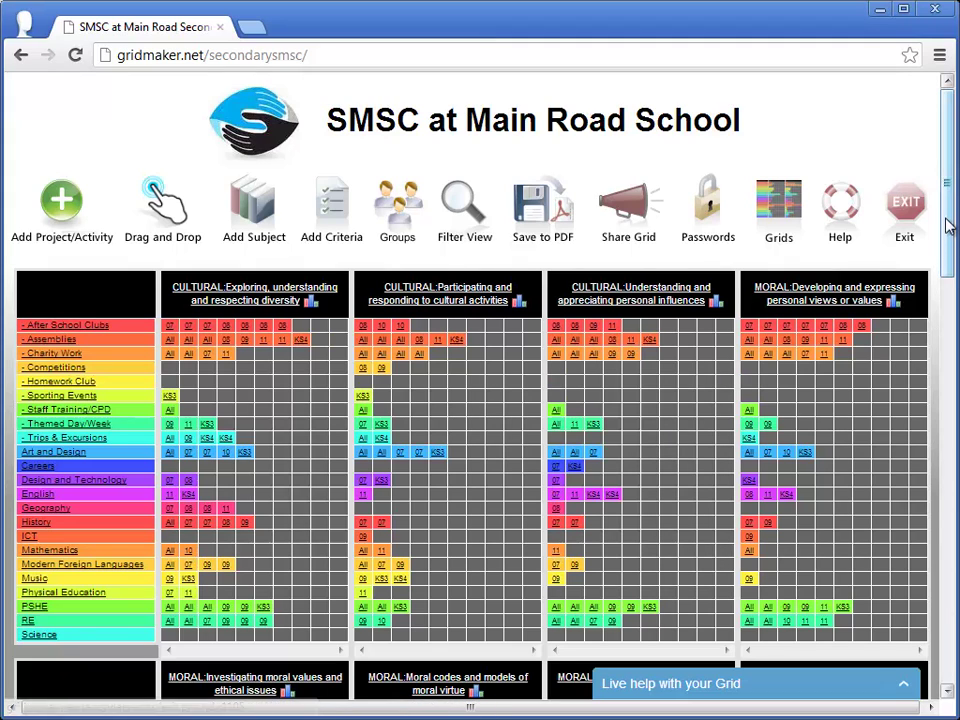
scroll(950, 210, "down", 1)
scroll(946, 205, "up", 1)
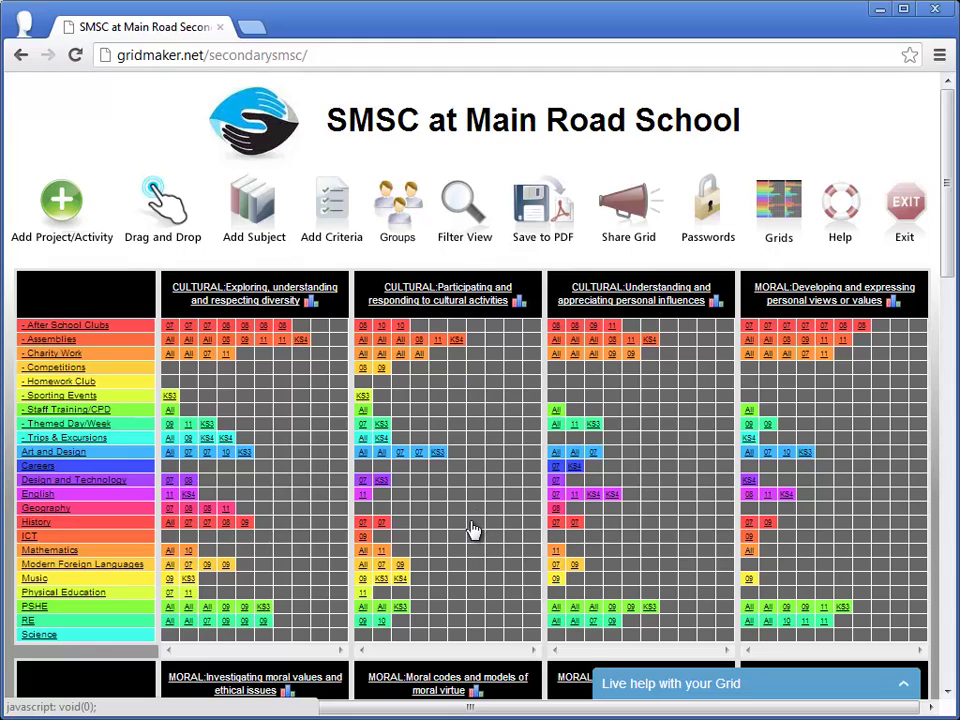
Step: Review the grid's view, update, edit and drag-and-drop password fields in the Passwords settings, then close them without saving
left_click(708, 222)
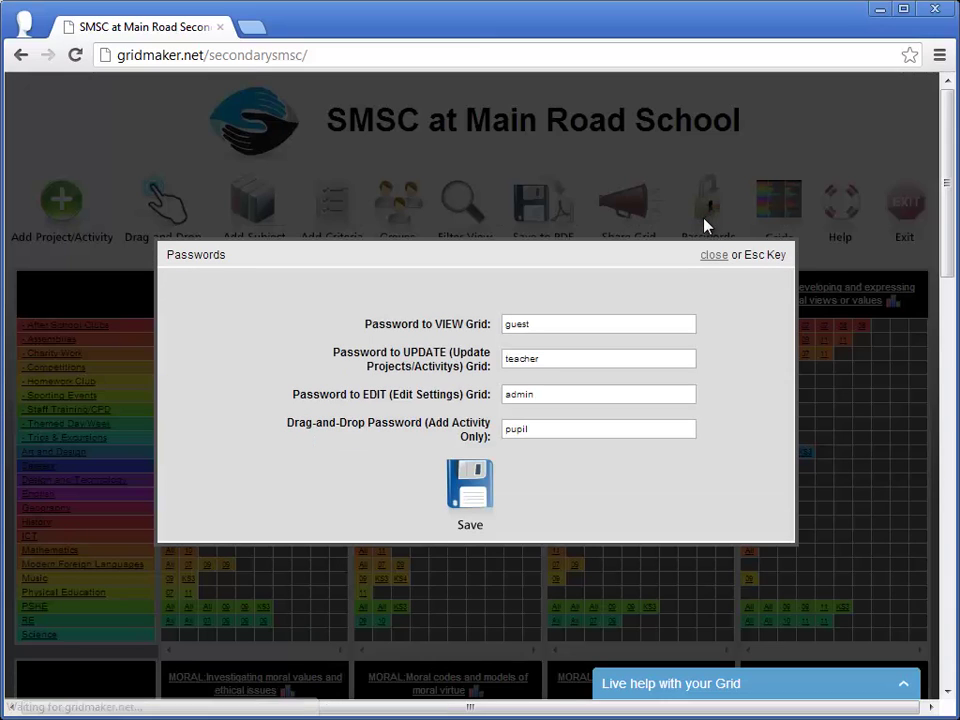
left_click(538, 323)
double_click(520, 323)
key("Tab")
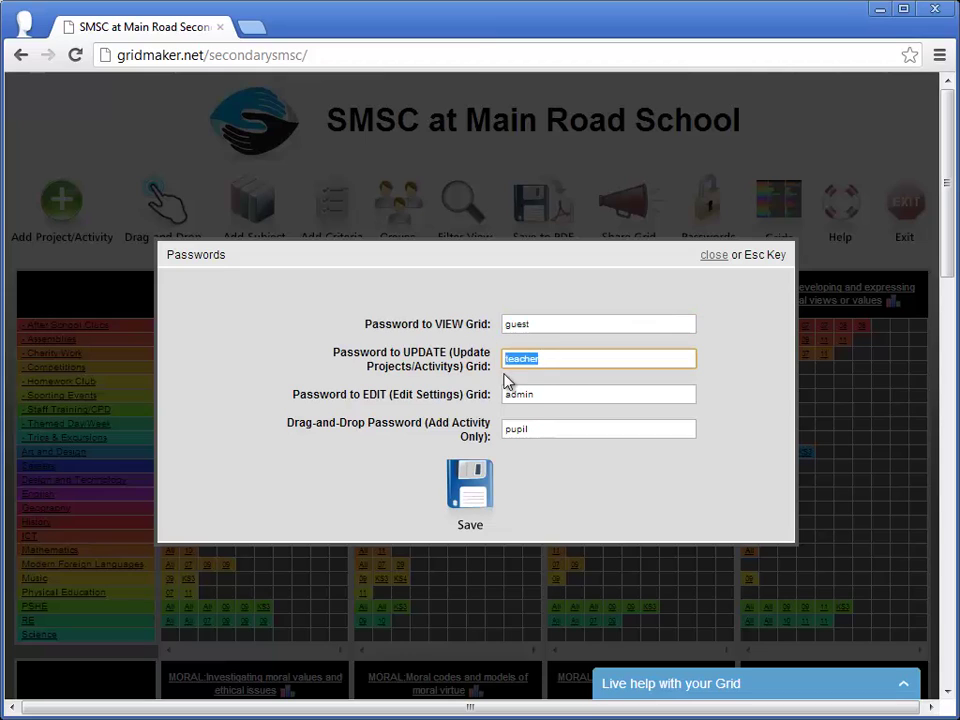
key("Tab")
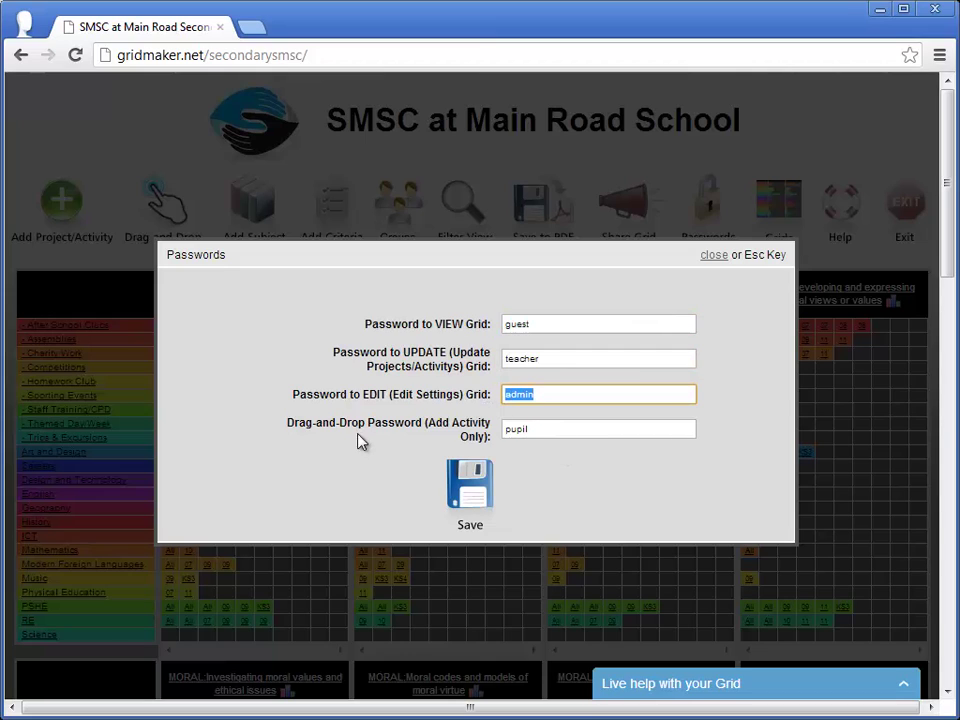
key("Tab")
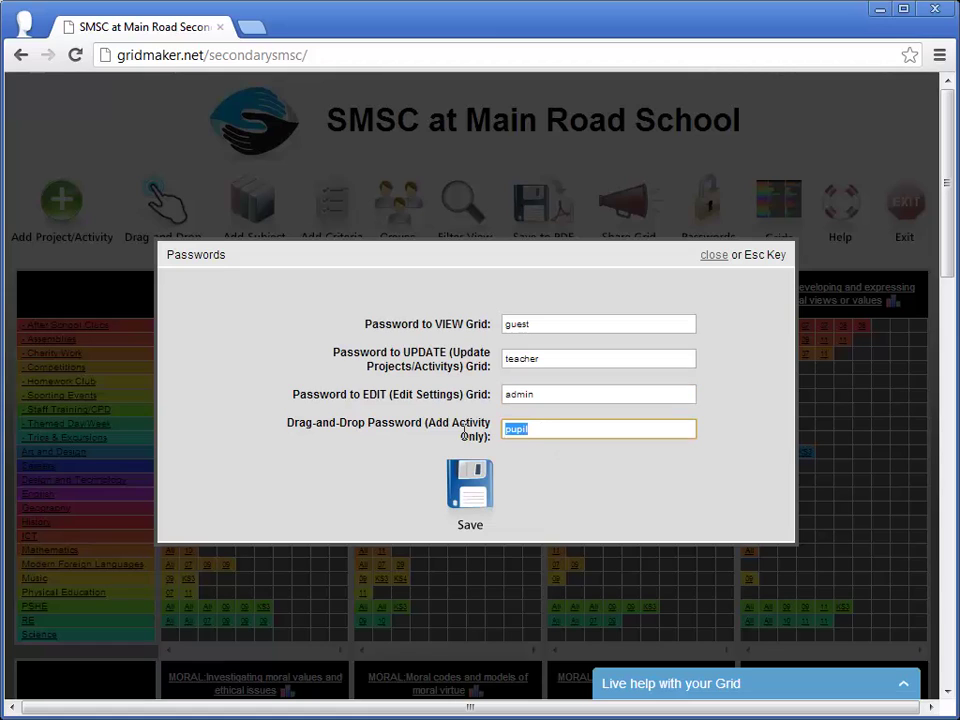
left_click(710, 256)
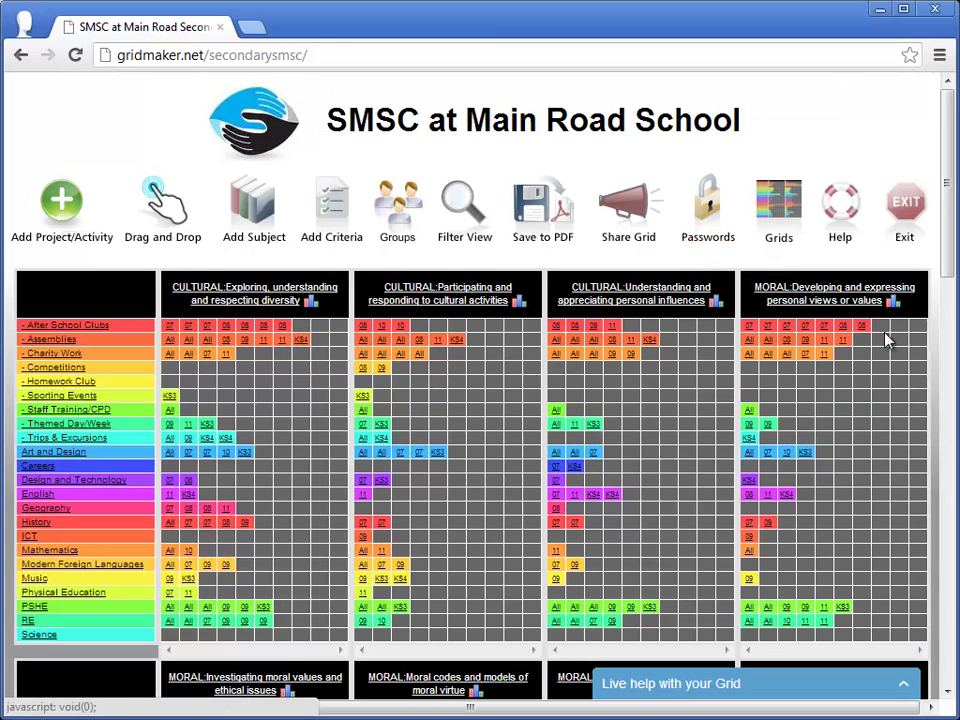
Step: Exit the grid and log back in with the password for updating projects and activities
left_click(908, 208)
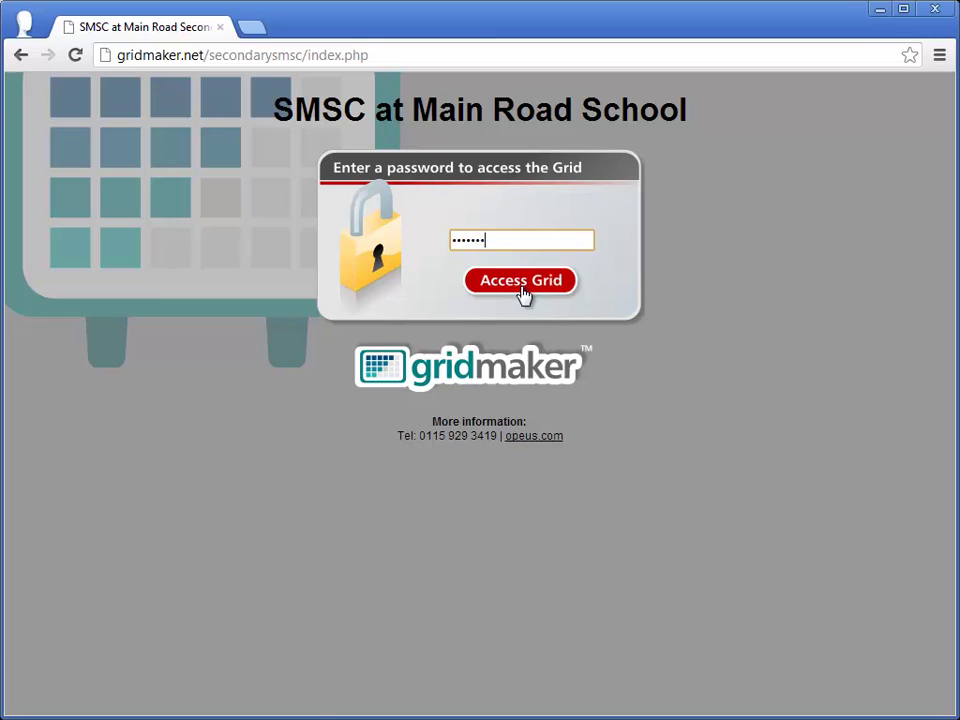
left_click(521, 284)
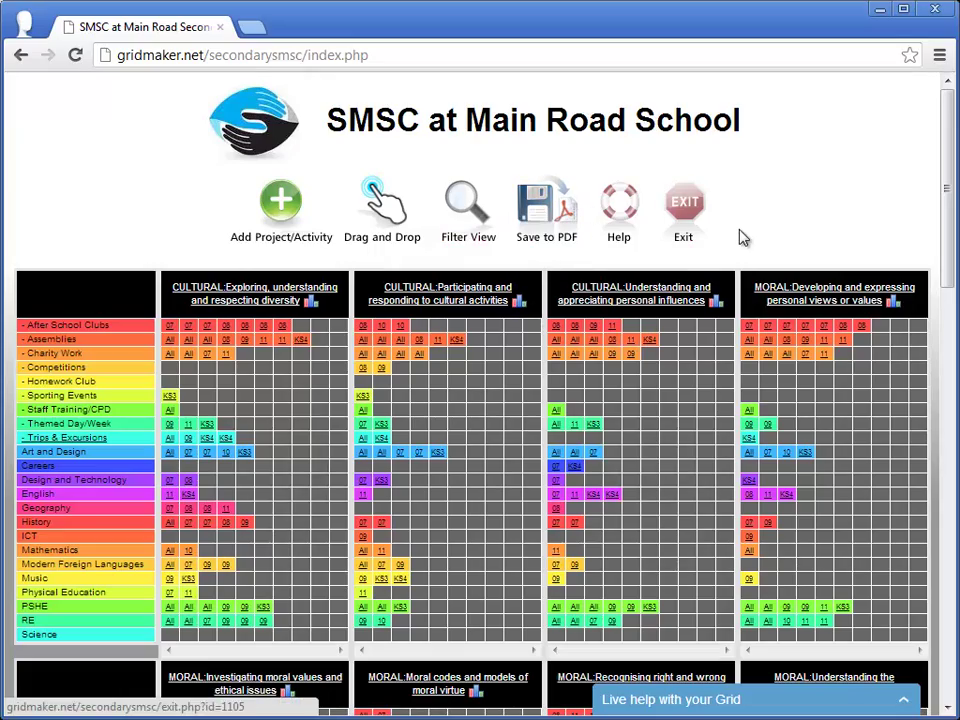
Step: Look over the update-level grid, and open and collapse the Live help with your Grid chat
mouse_move(947, 171)
left_mouse_down()
mouse_move(948, 337)
mouse_move(952, 155)
left_mouse_up()
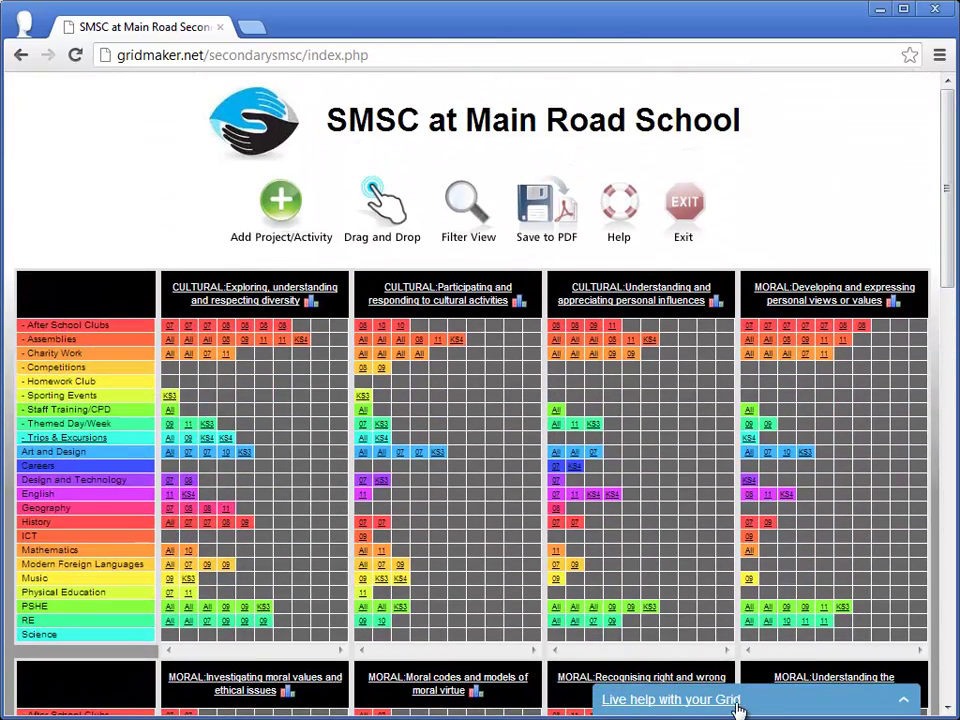
left_click(904, 702)
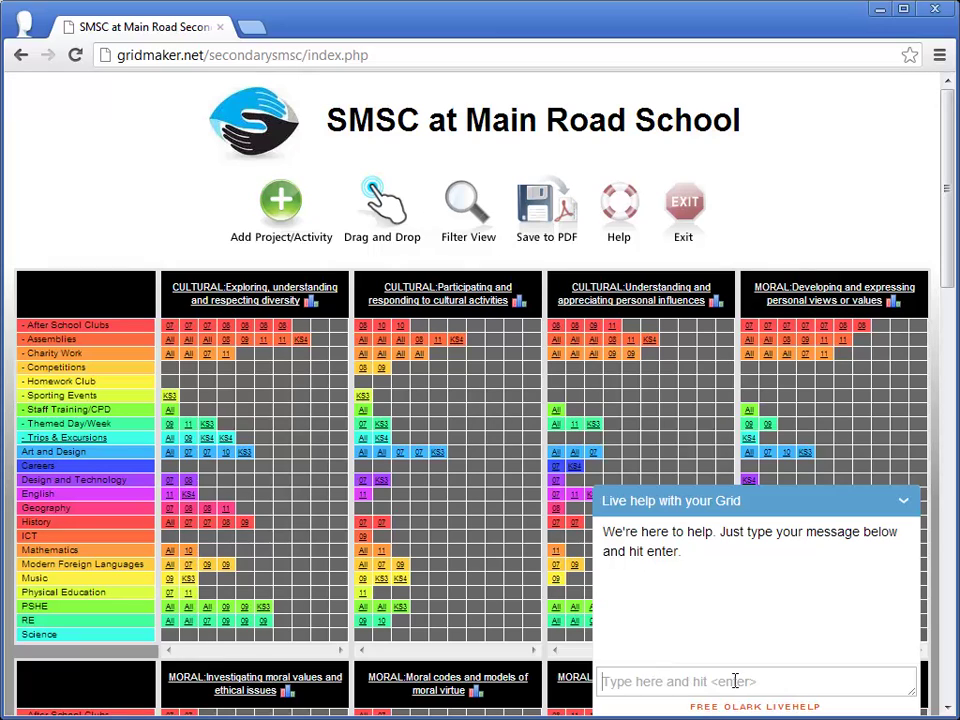
left_click(904, 502)
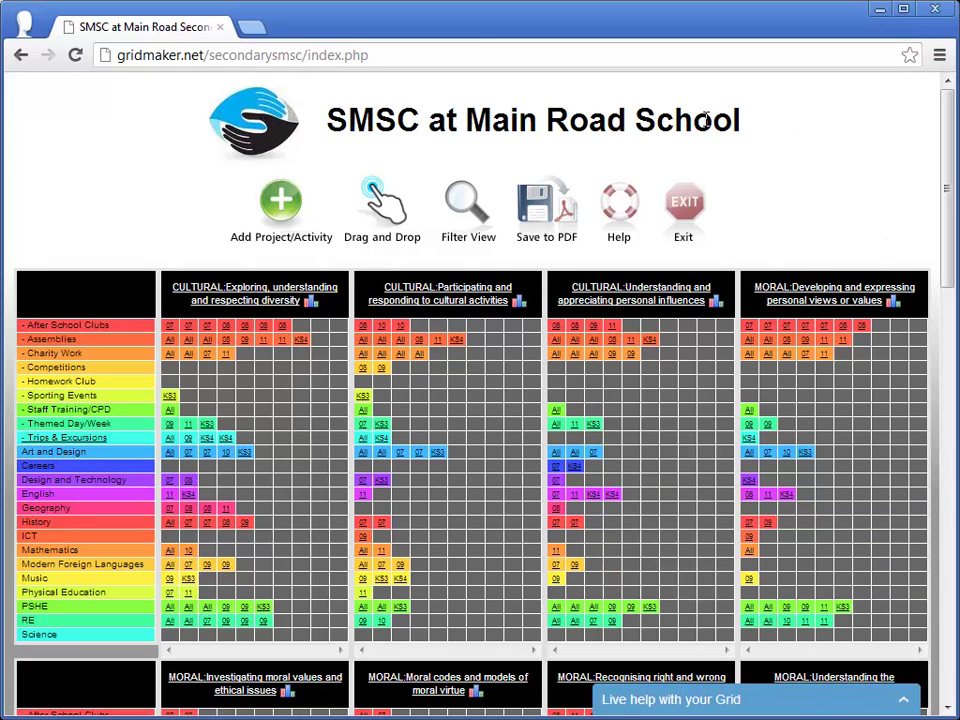
Step: Exit the grid, log in with the view-only password and look over the grid
left_click(690, 207)
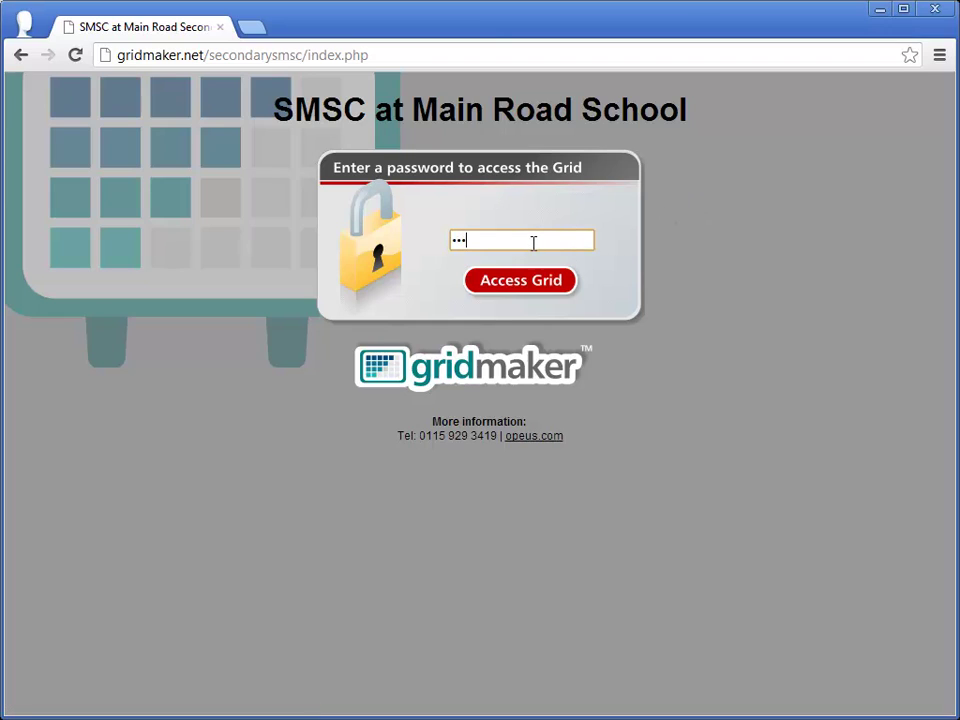
left_click(510, 290)
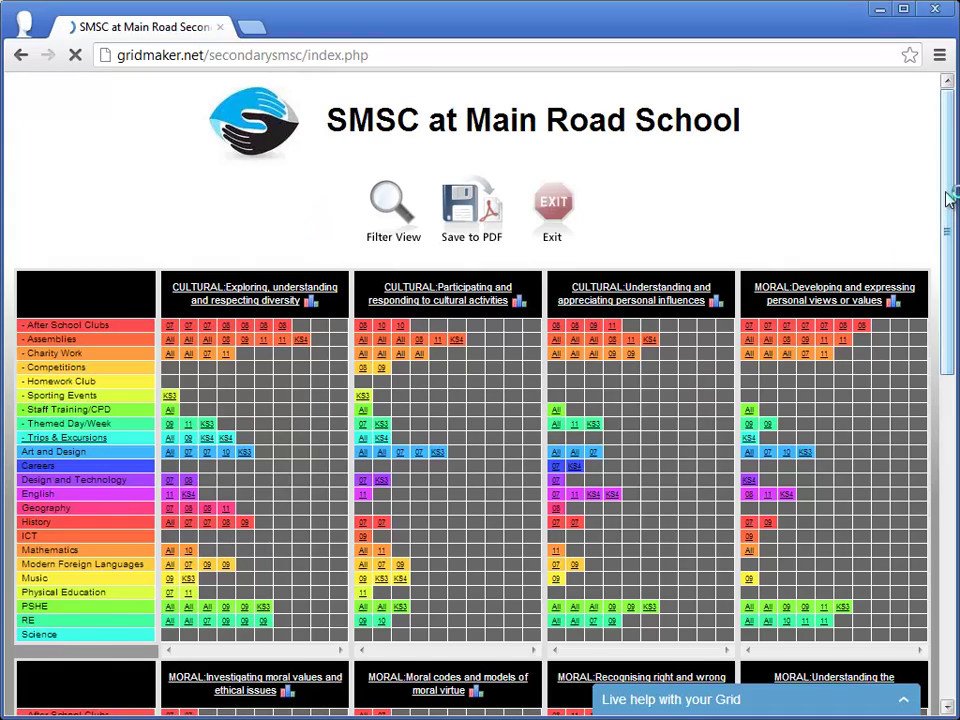
mouse_move(950, 198)
left_mouse_down()
mouse_move(947, 274)
mouse_move(947, 189)
left_mouse_up()
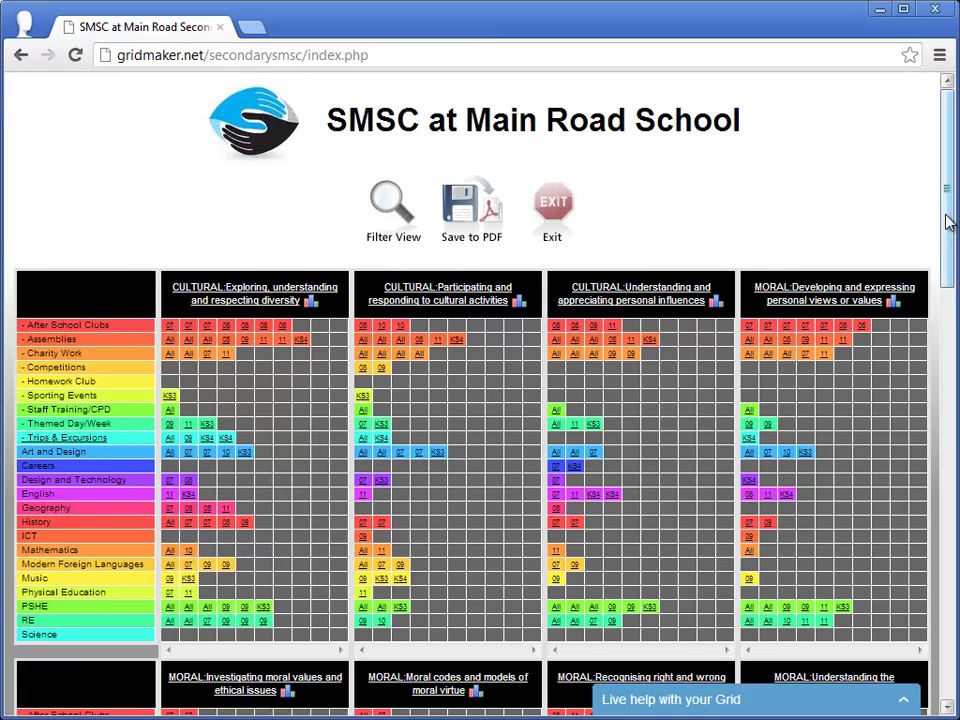
Step: Exit the view-only grid and highlight gridmaker.net/secondarysmsc/ in the login page's address
left_click(552, 208)
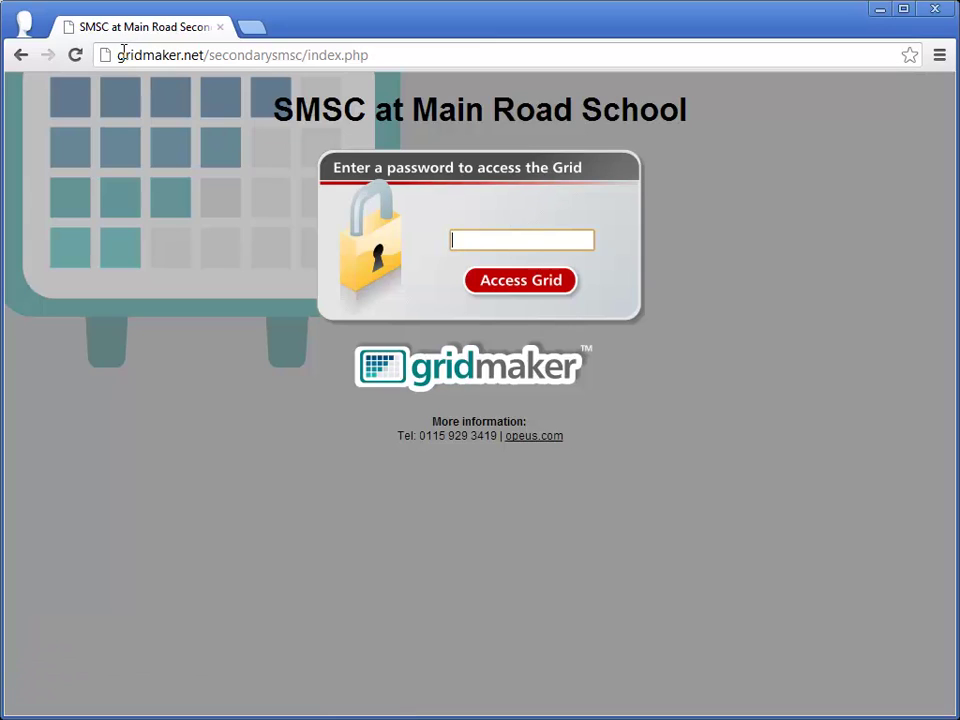
left_click_drag(118, 55, 308, 58)
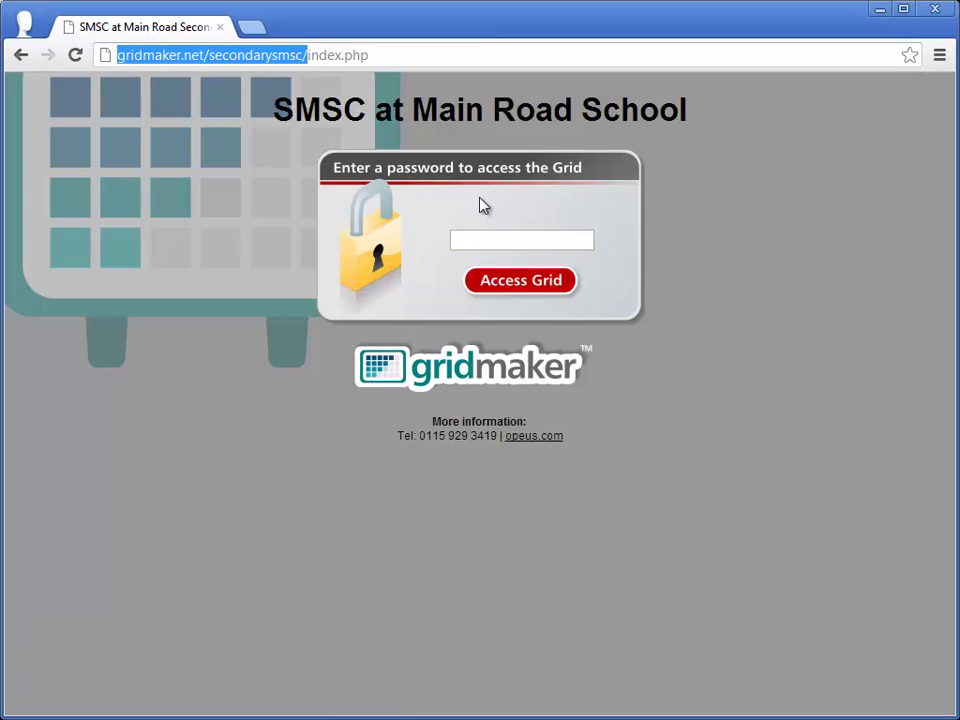